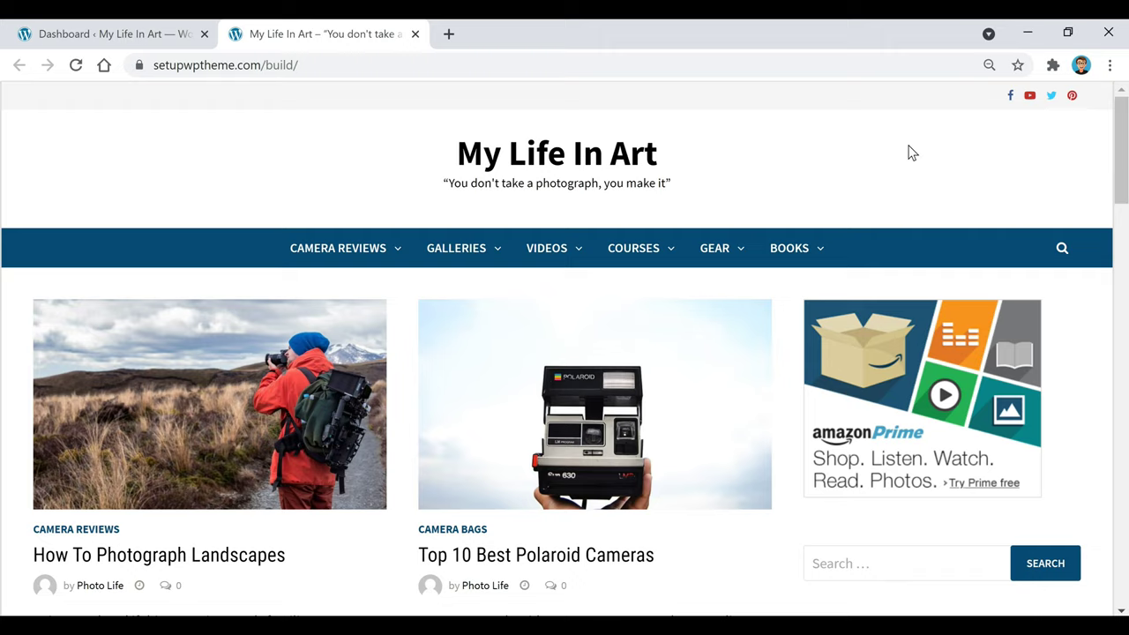
- From the WordPress Dashboard tab, go to Posts > Categories
{"action": "mouse_move", "coordinate": [508, 257]}
{"action": "left_click", "coordinate": [111, 34]}
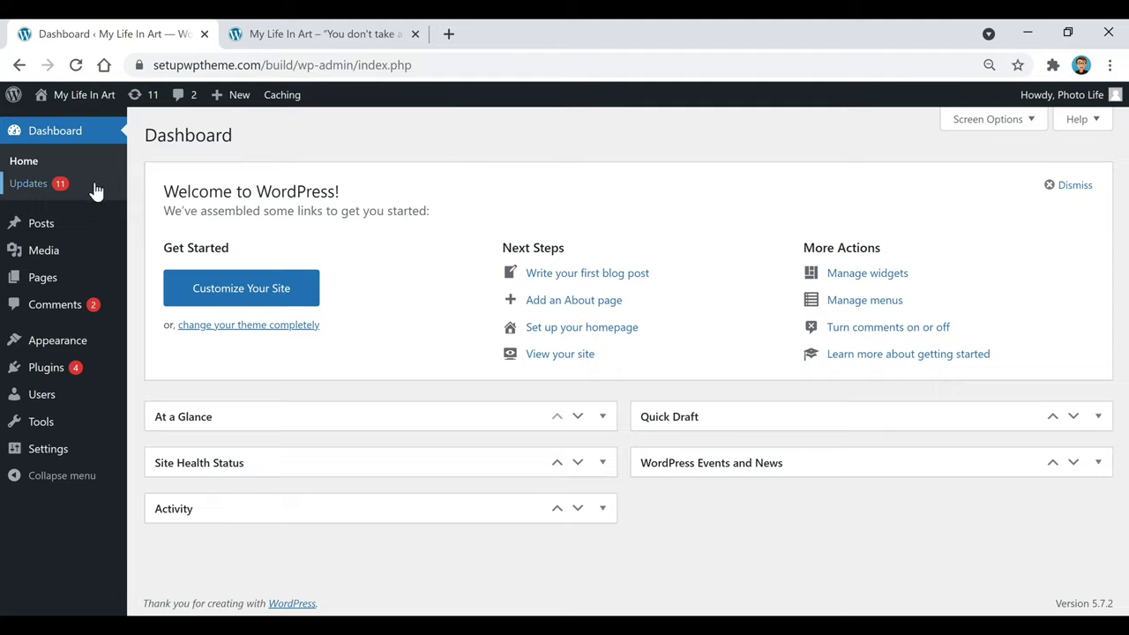
{"action": "mouse_move", "coordinate": [32, 227]}
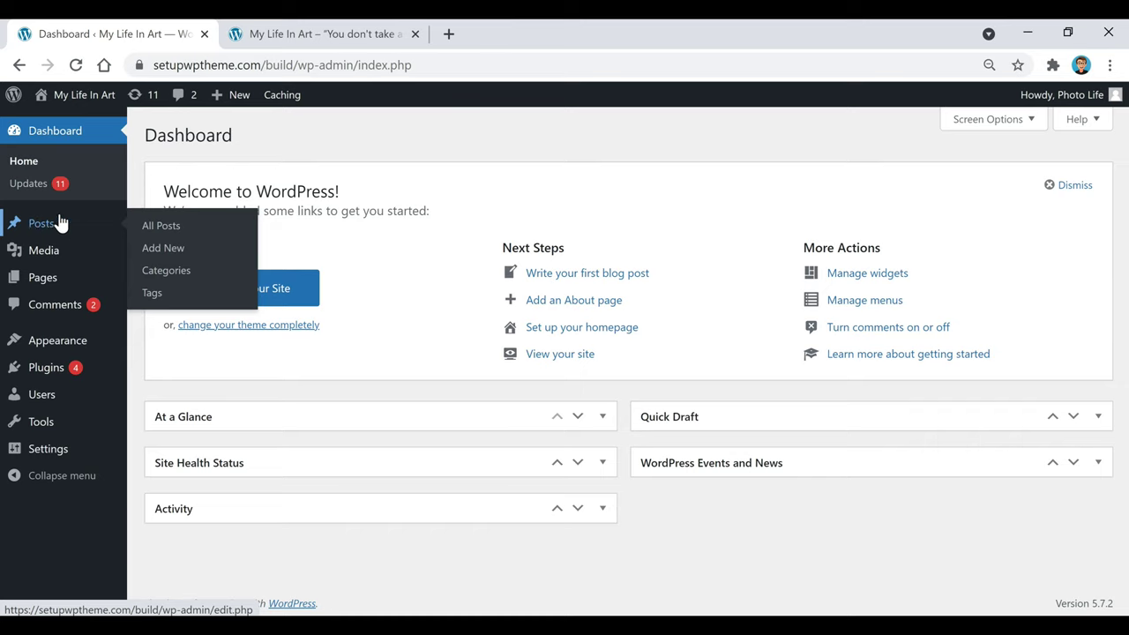
{"action": "left_click", "coordinate": [168, 271]}
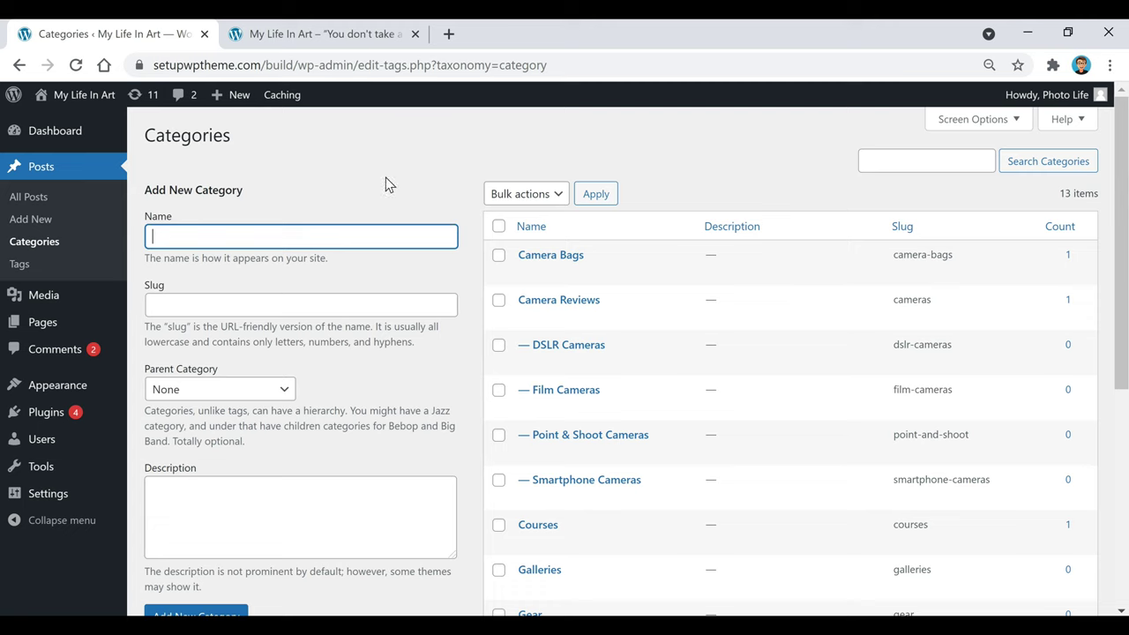
{"action": "left_click", "coordinate": [336, 31]}
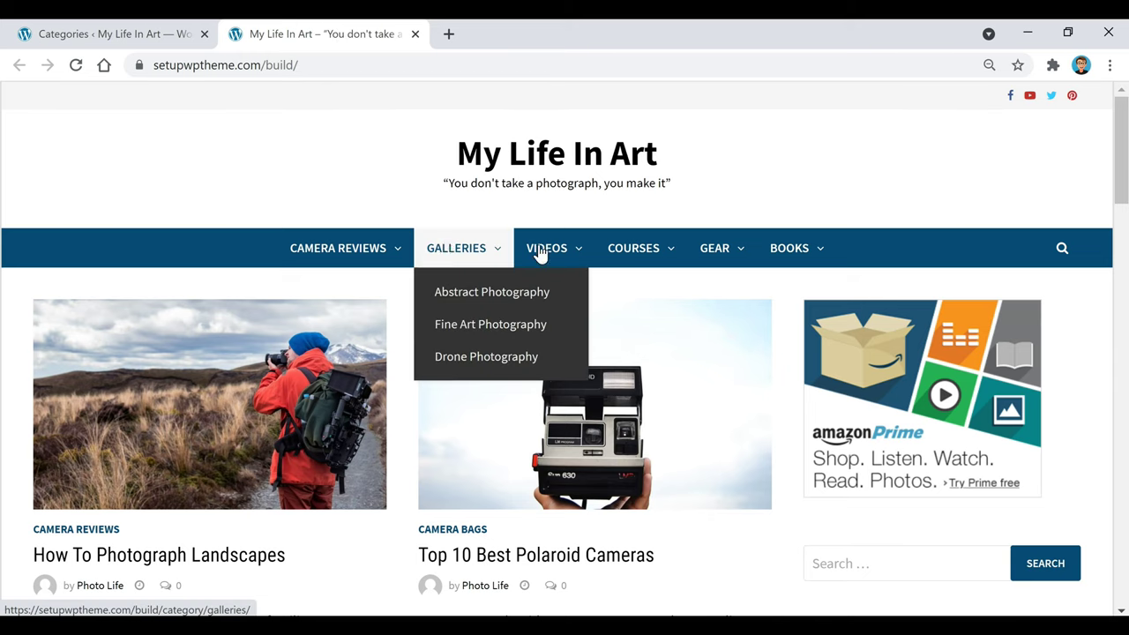
{"action": "key", "text": "ctrl+Tab"}
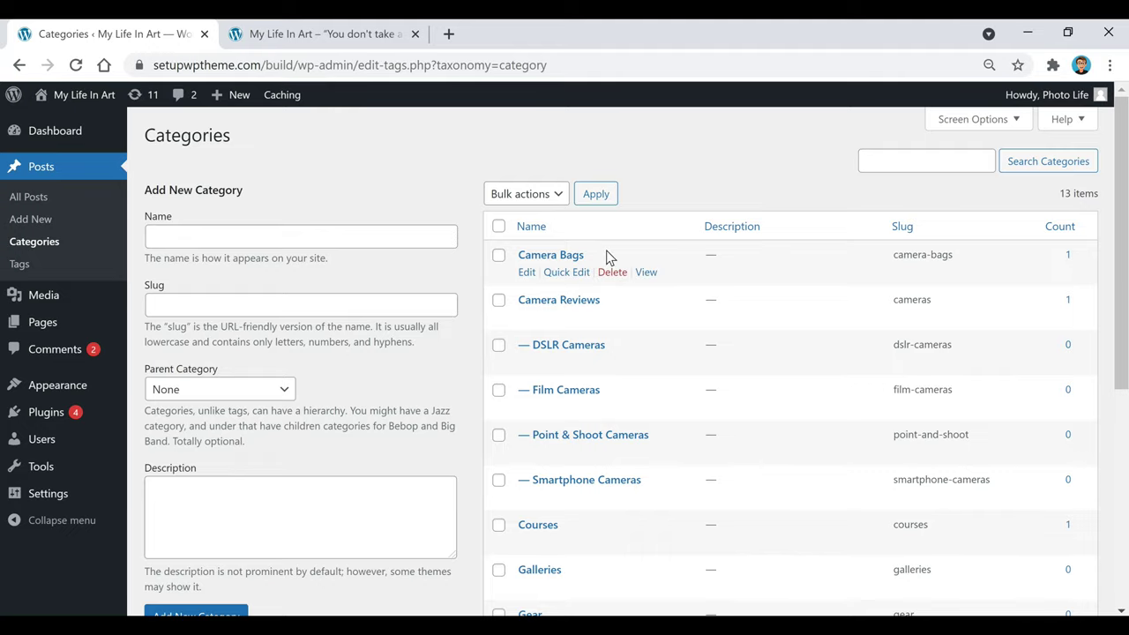
{"action": "scroll", "coordinate": [600, 238], "scroll_direction": "down", "scroll_amount": 1}
{"action": "scroll", "coordinate": [642, 450], "scroll_direction": "up", "scroll_amount": 1}
{"action": "key", "text": "ctrl+Tab"}
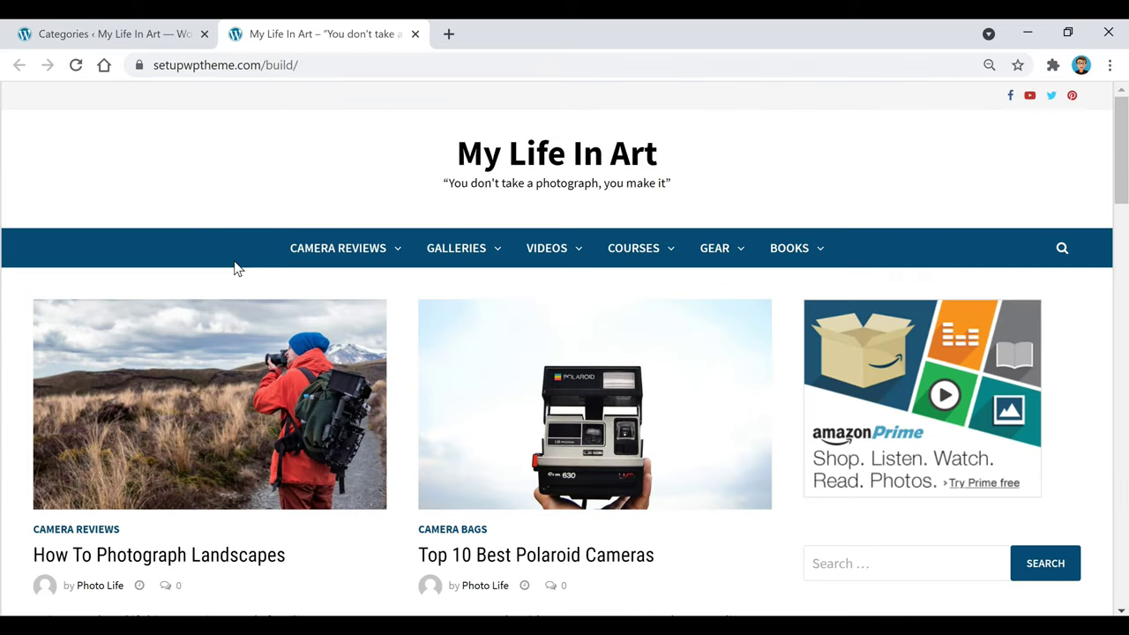
{"action": "left_click", "coordinate": [164, 36]}
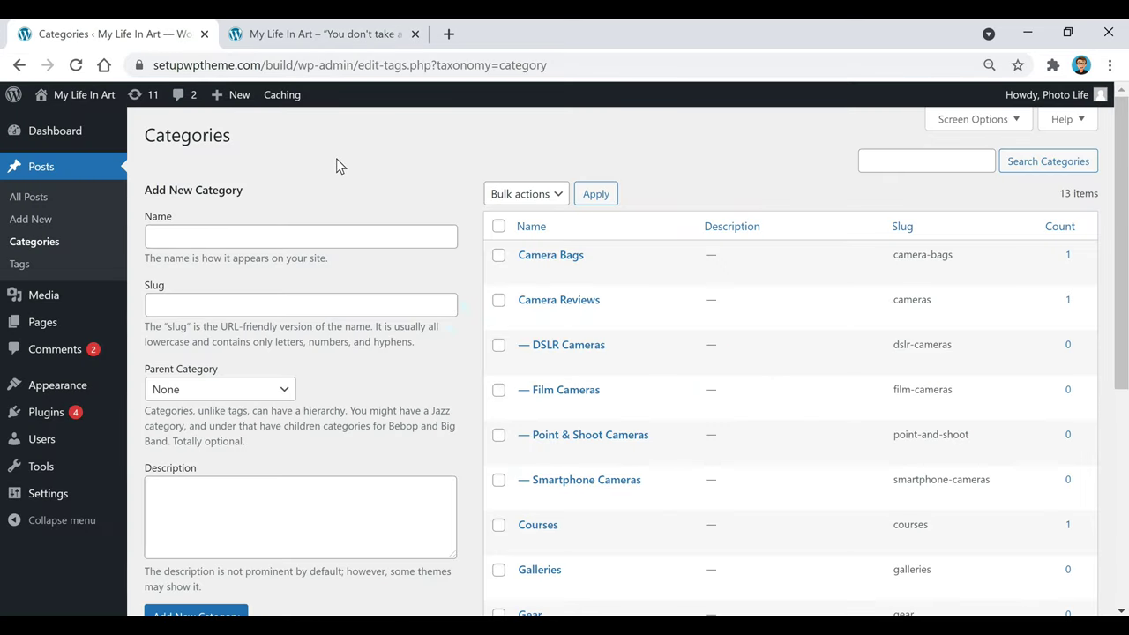
{"action": "left_click", "coordinate": [330, 38]}
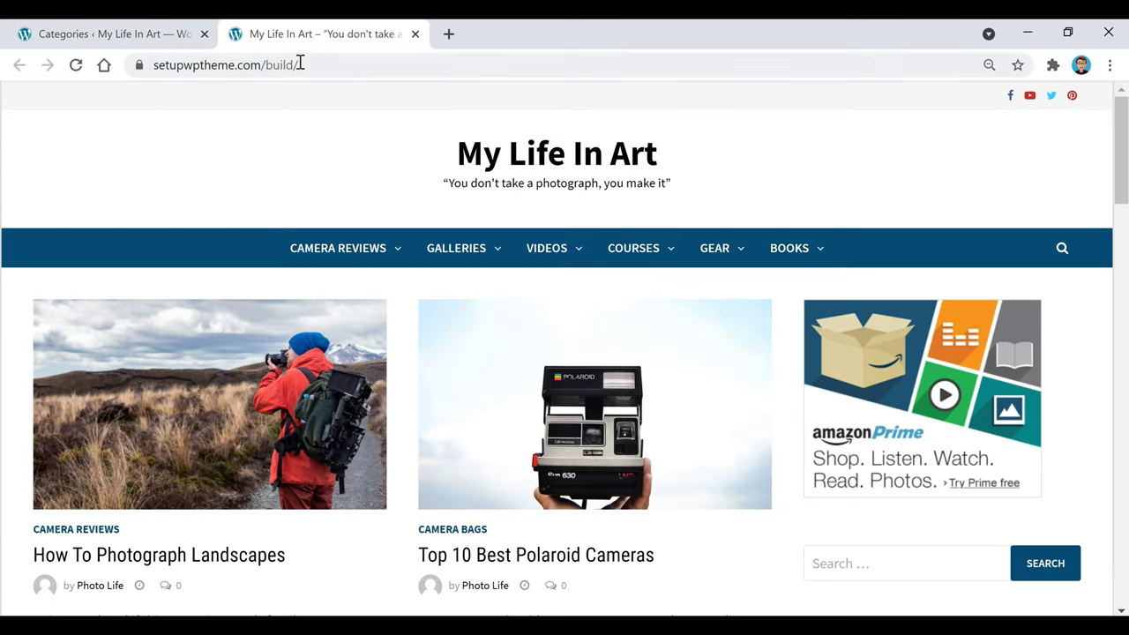
{"action": "mouse_move", "coordinate": [314, 261]}
{"action": "left_click", "coordinate": [100, 39]}
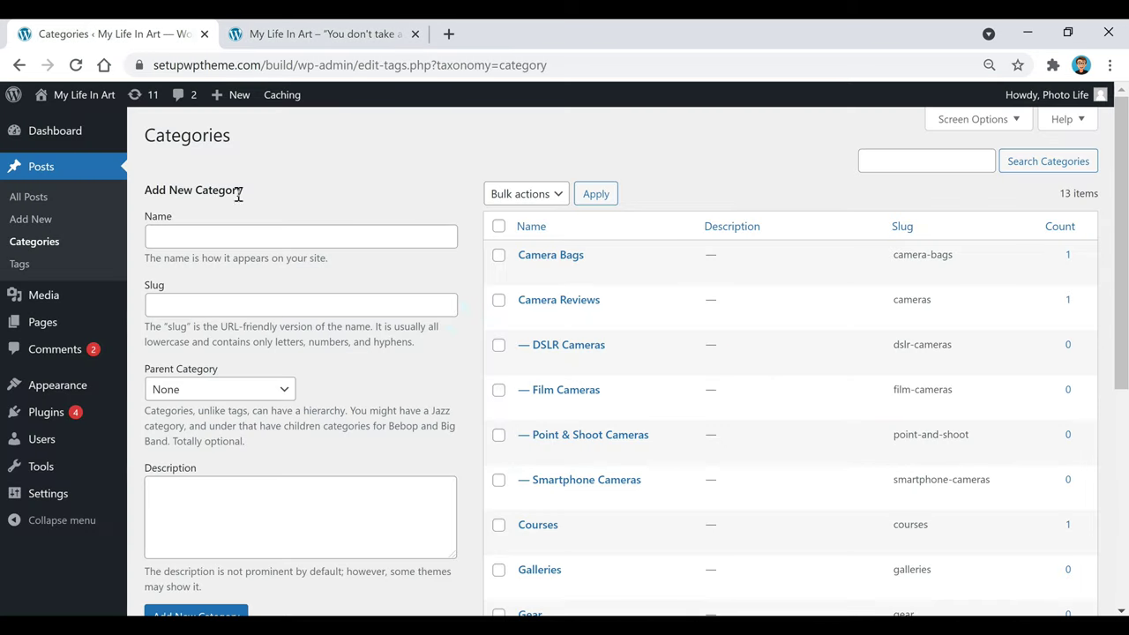
- Add a top-level category named 'Camera Stands' with Parent Category left as None
{"action": "left_click", "coordinate": [202, 241]}
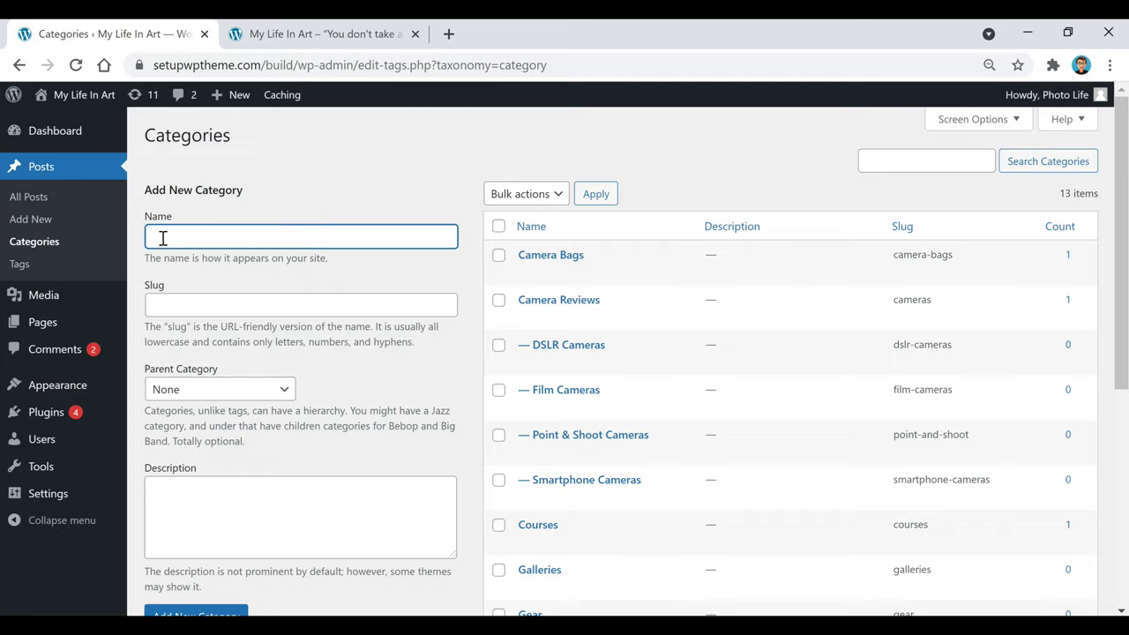
{"action": "scroll", "coordinate": [348, 227], "scroll_direction": "down", "scroll_amount": 2}
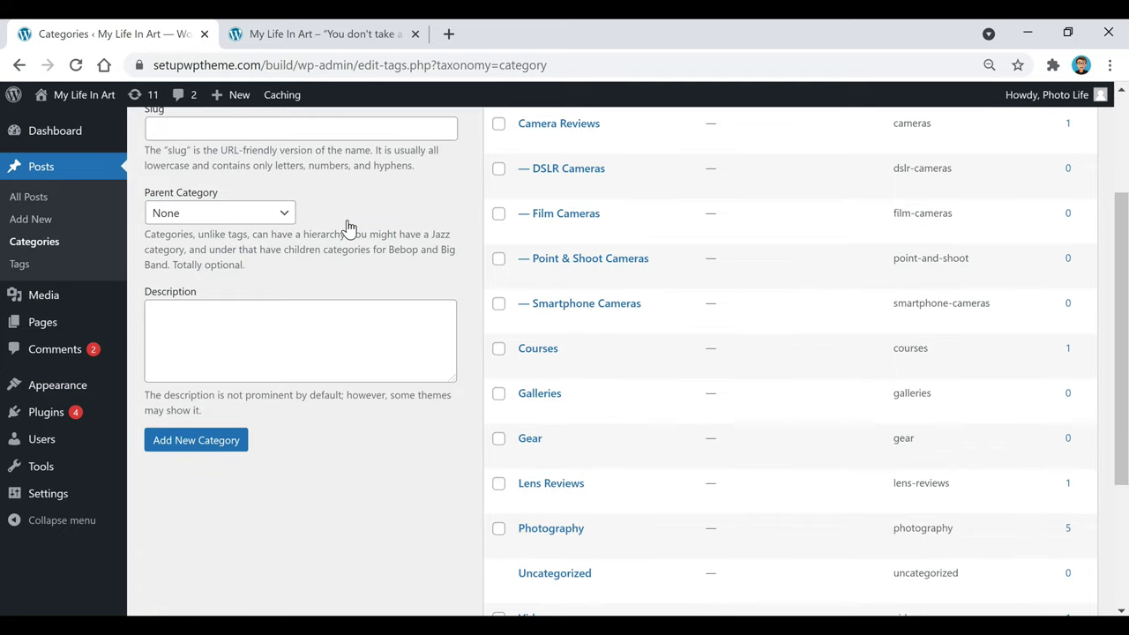
{"action": "scroll", "coordinate": [282, 335], "scroll_direction": "up", "scroll_amount": 2}
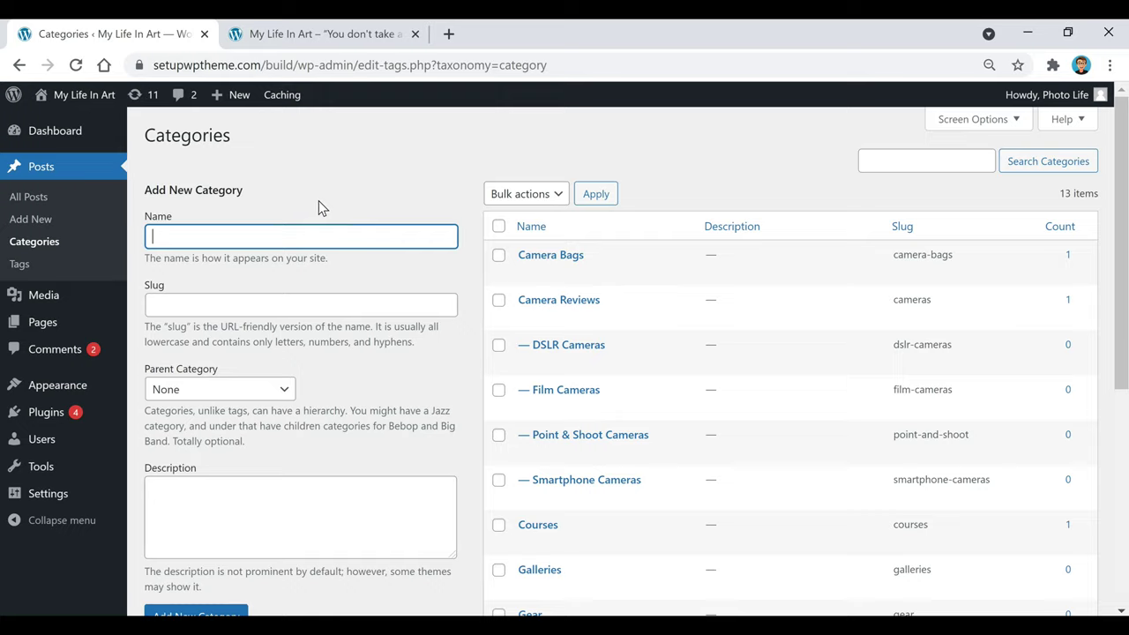
{"action": "type", "text": "Camera Stands"}
{"action": "scroll", "coordinate": [365, 214], "scroll_direction": "down", "scroll_amount": 2}
{"action": "left_click", "coordinate": [216, 446]}
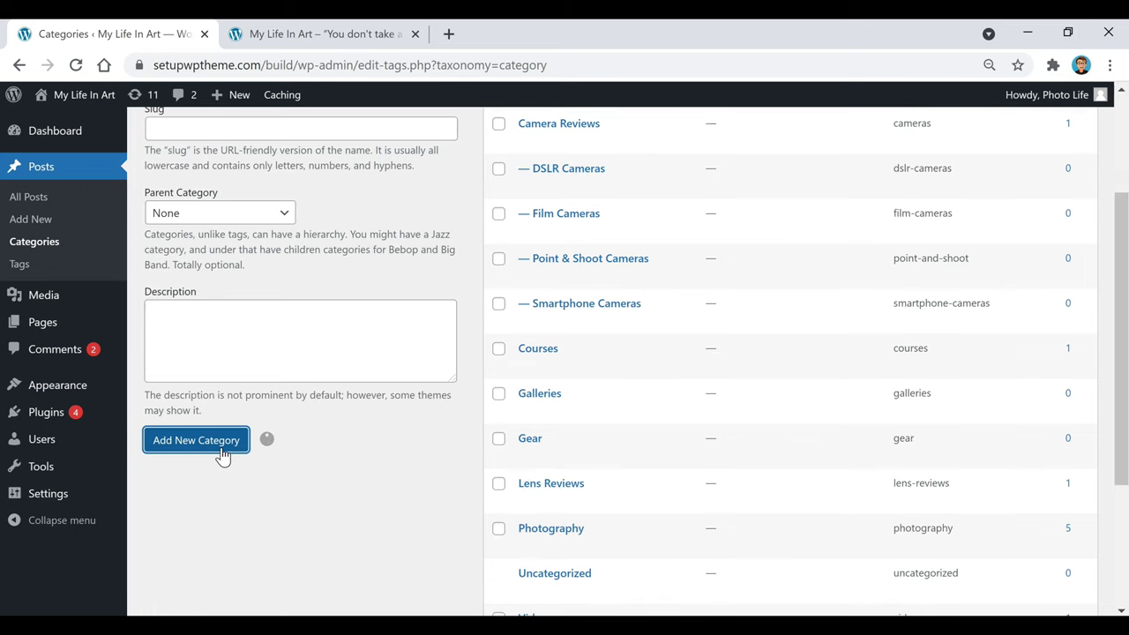
{"action": "scroll", "coordinate": [364, 506], "scroll_direction": "up", "scroll_amount": 1}
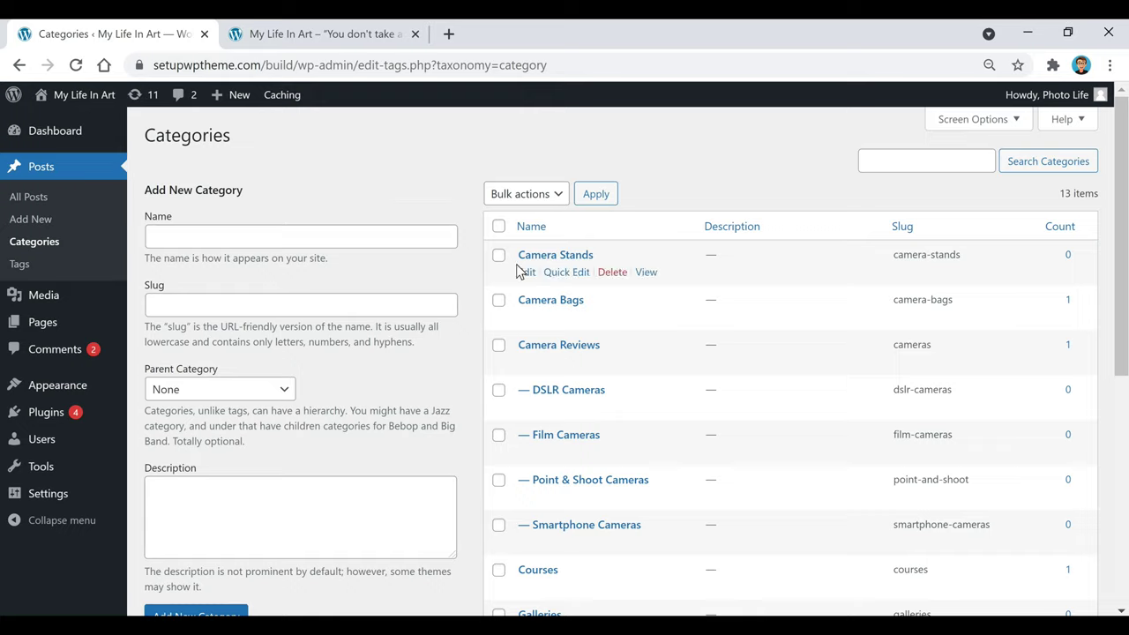
- Create a 'Pocket Stands' category with Camera Stands as its parent
{"action": "left_click", "coordinate": [374, 233]}
{"action": "type", "text": "Pocket Stands"}
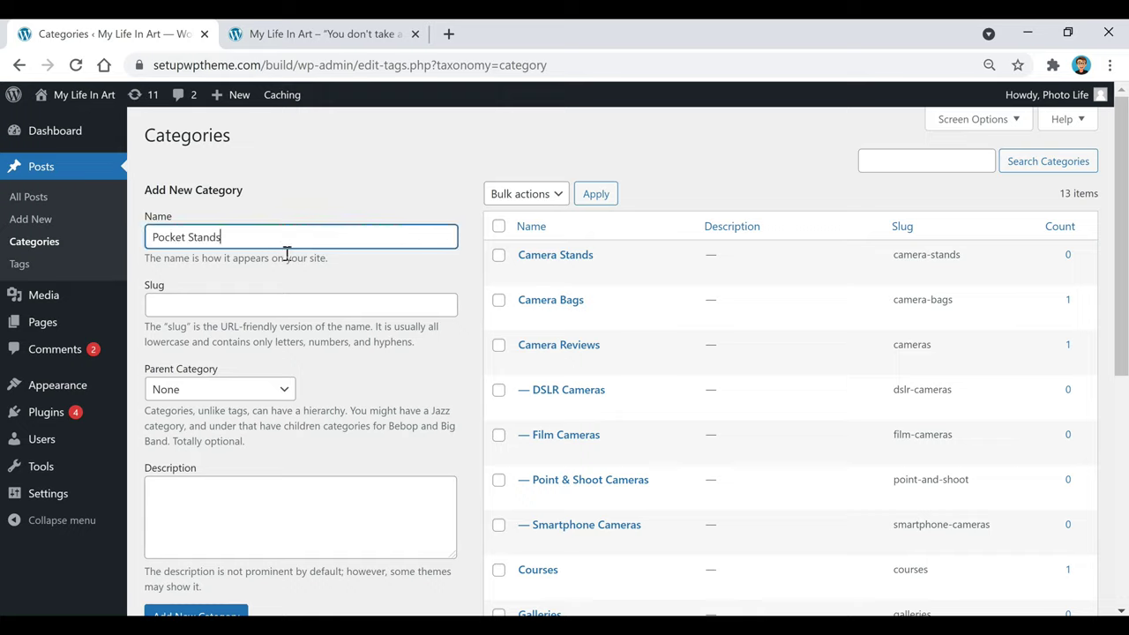
{"action": "left_click", "coordinate": [226, 395]}
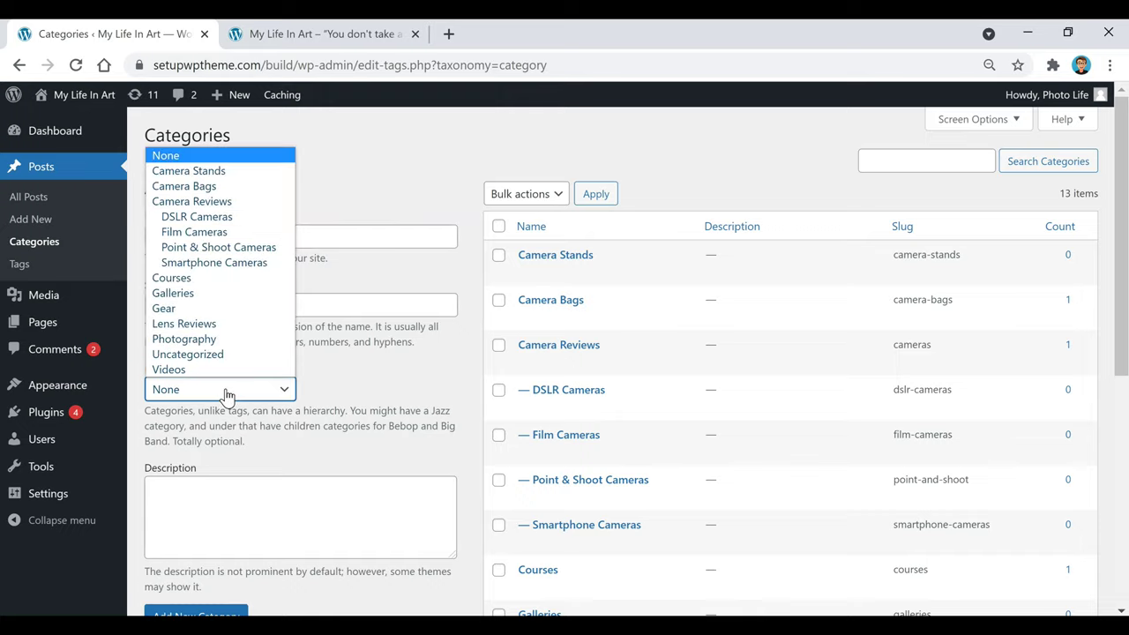
{"action": "left_click", "coordinate": [228, 173]}
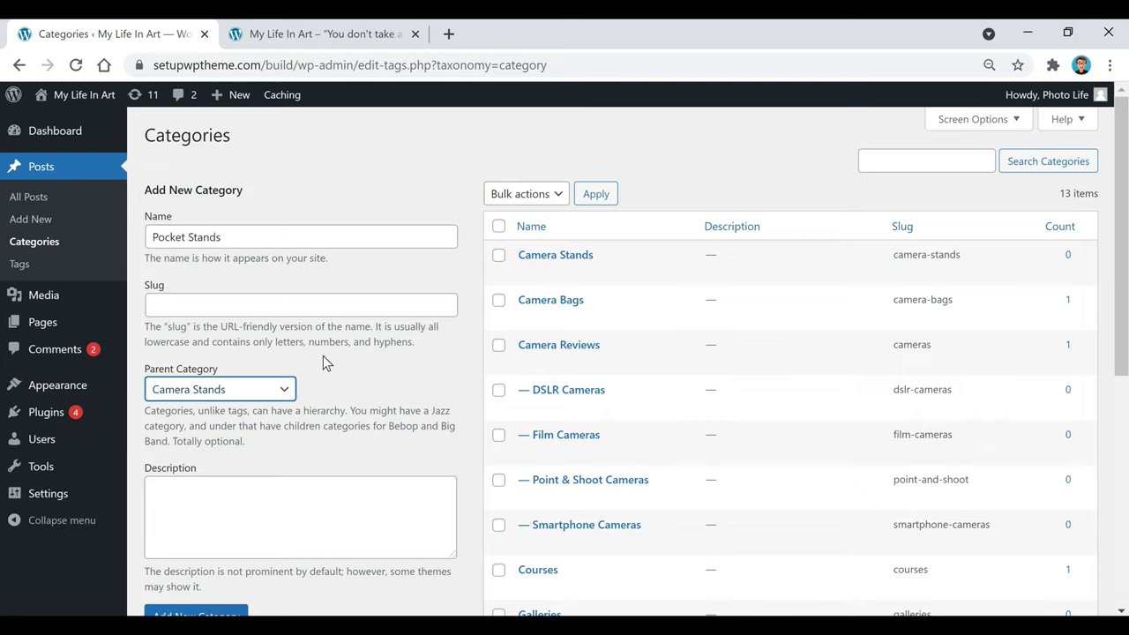
{"action": "scroll", "coordinate": [323, 355], "scroll_direction": "down", "scroll_amount": 2}
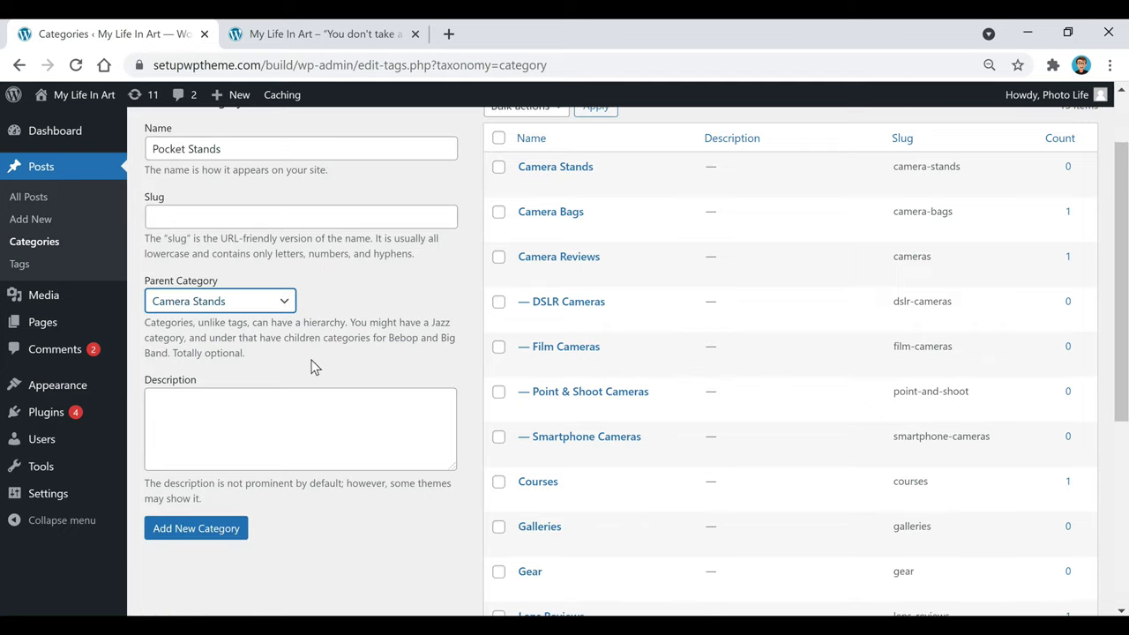
{"action": "left_click", "coordinate": [214, 530]}
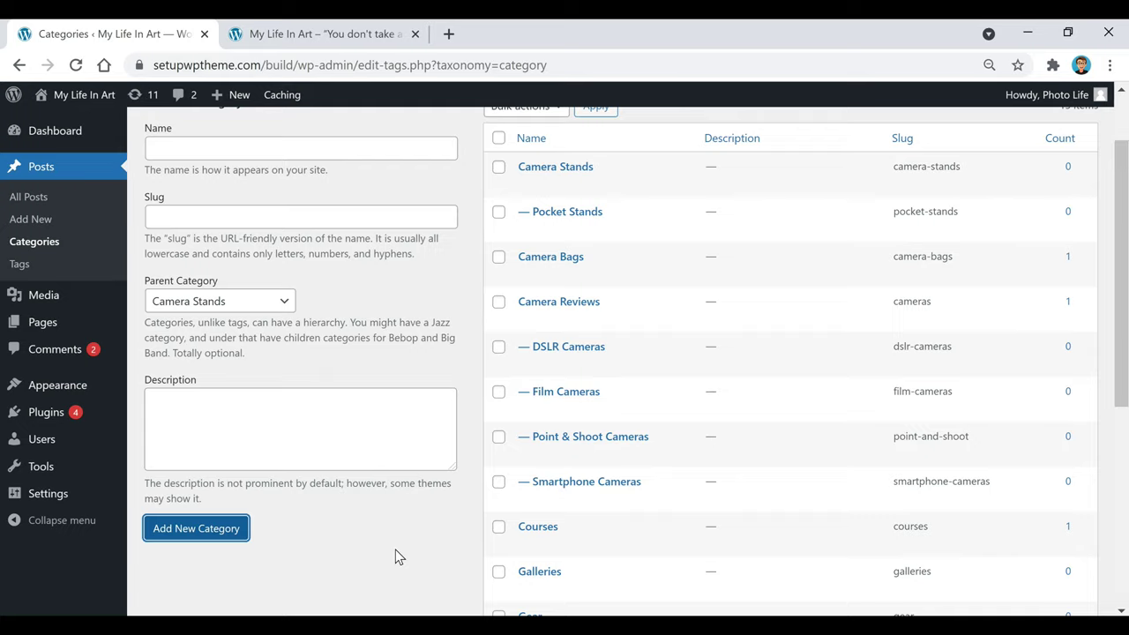
- Check that the category list shows Pocket Stands nested under Camera Stands
{"action": "mouse_move", "coordinate": [575, 236]}
{"action": "mouse_move", "coordinate": [612, 316]}
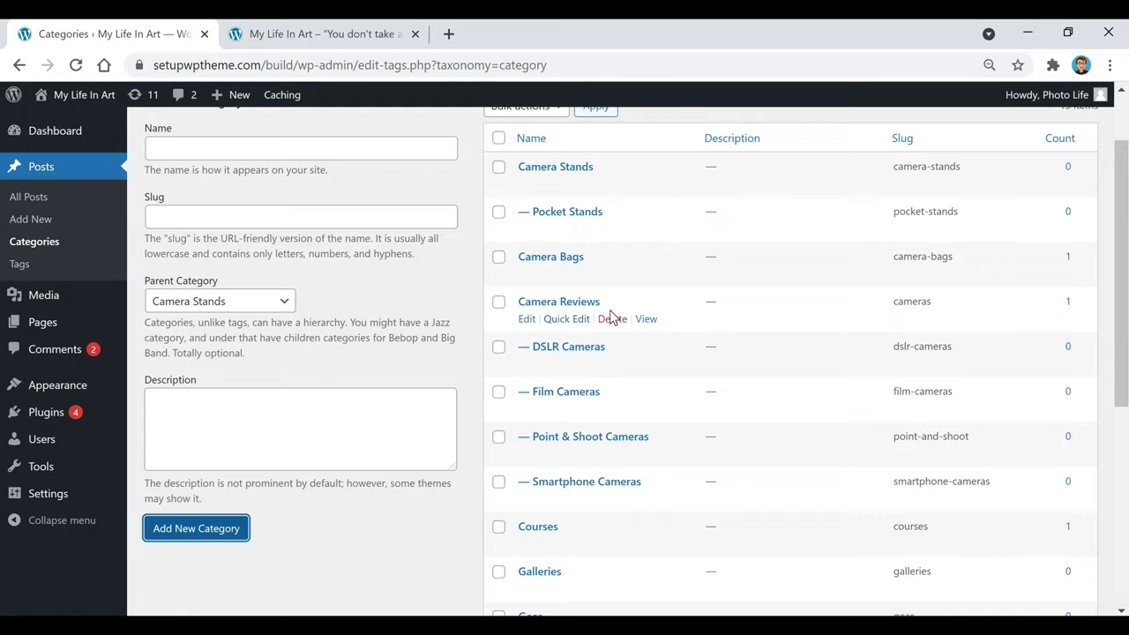
{"action": "mouse_move", "coordinate": [529, 348]}
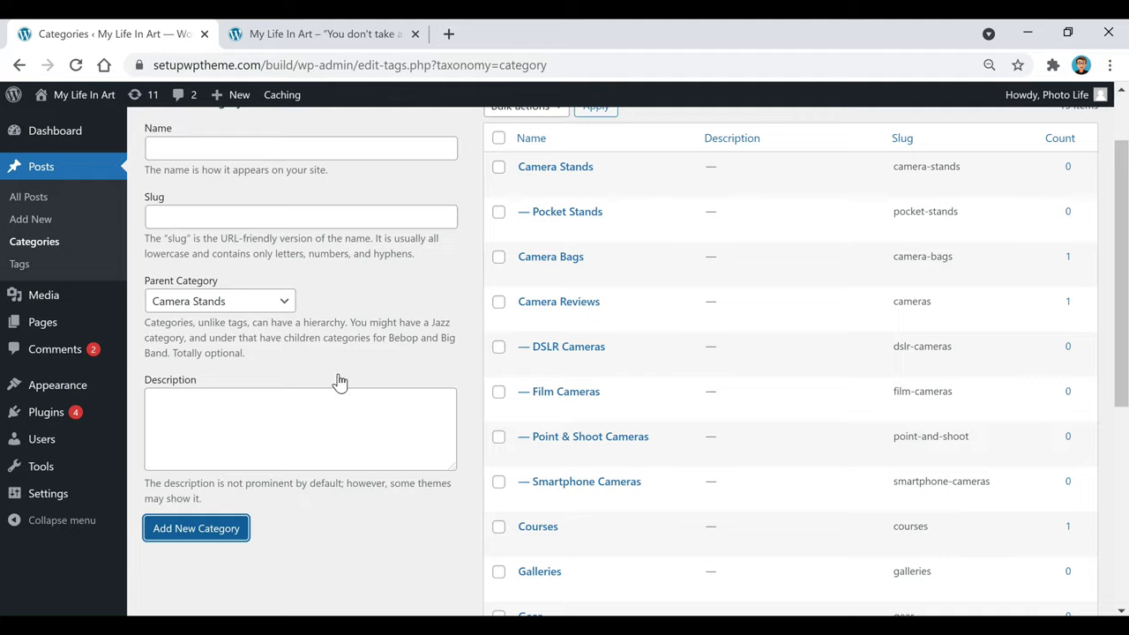
{"action": "mouse_move", "coordinate": [81, 388]}
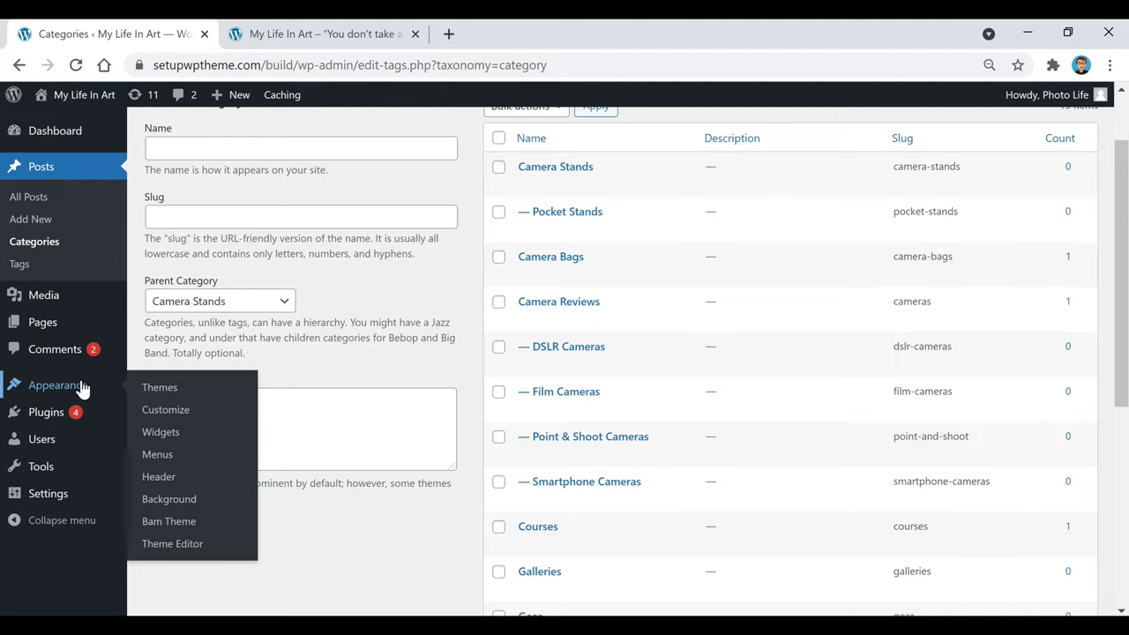
- In Appearance > Menus, create a new empty menu named '3'
{"action": "left_click", "coordinate": [157, 463]}
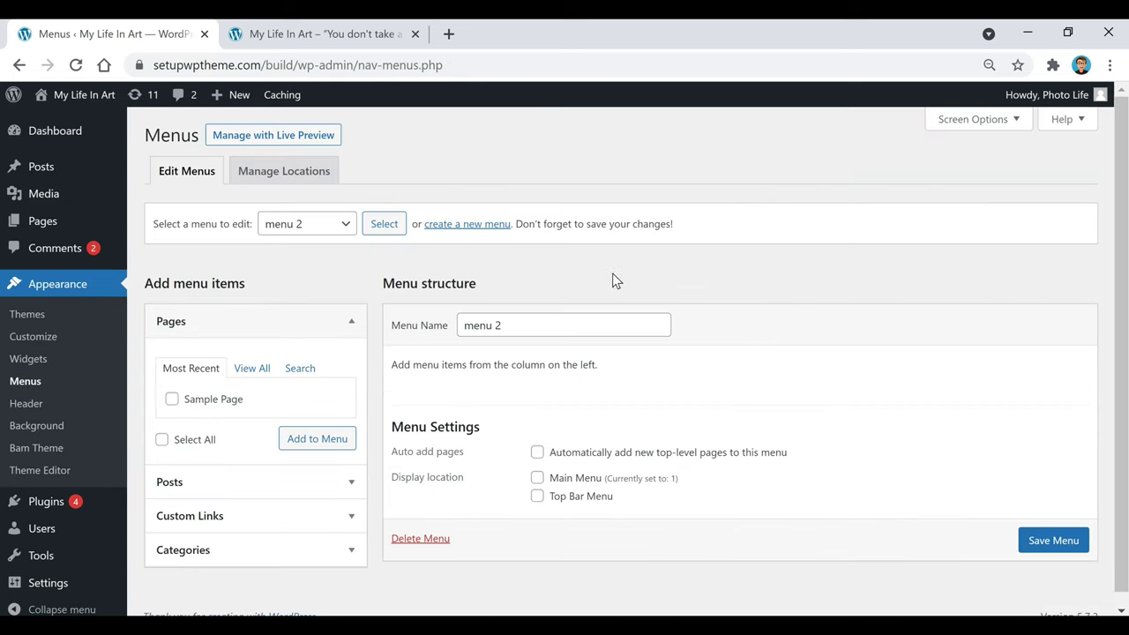
{"action": "left_click", "coordinate": [467, 226]}
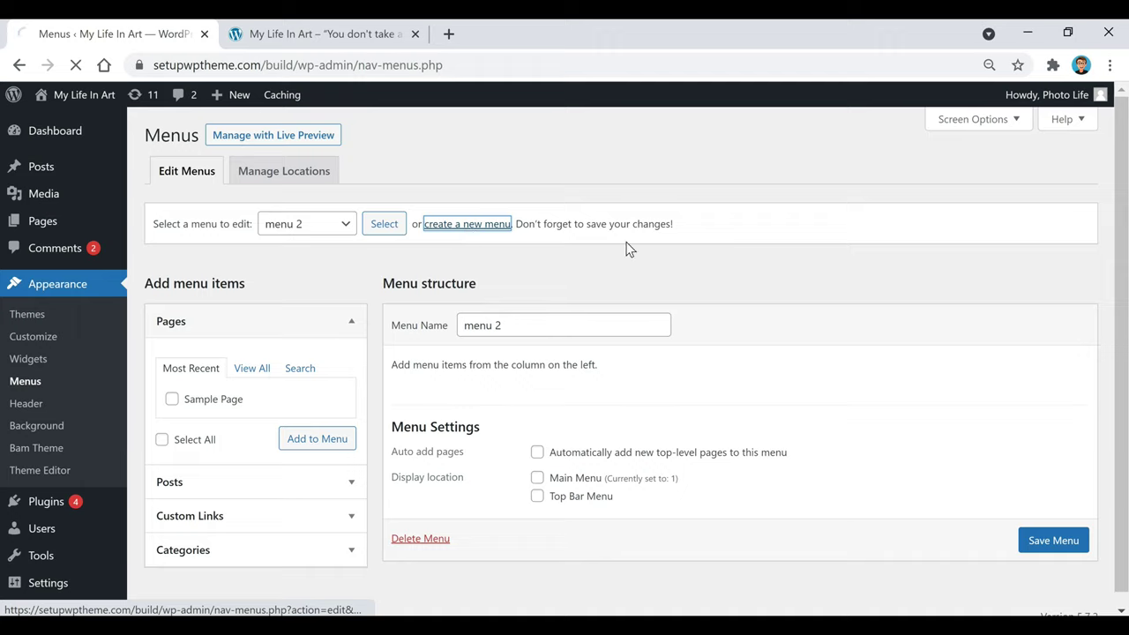
{"action": "left_click", "coordinate": [572, 331]}
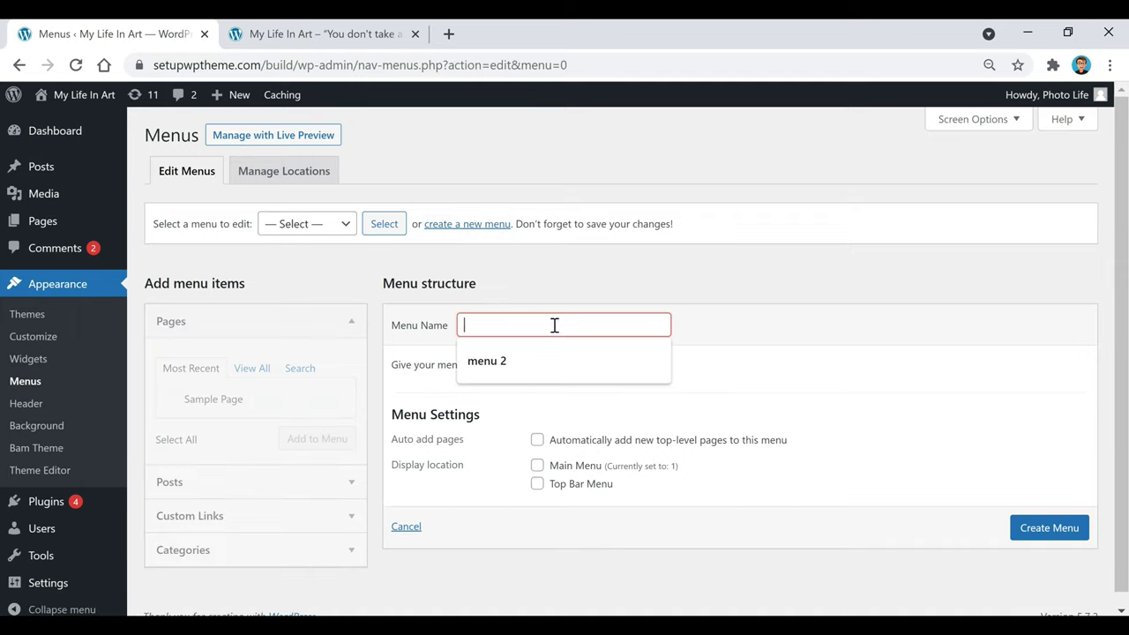
{"action": "type", "text": "3"}
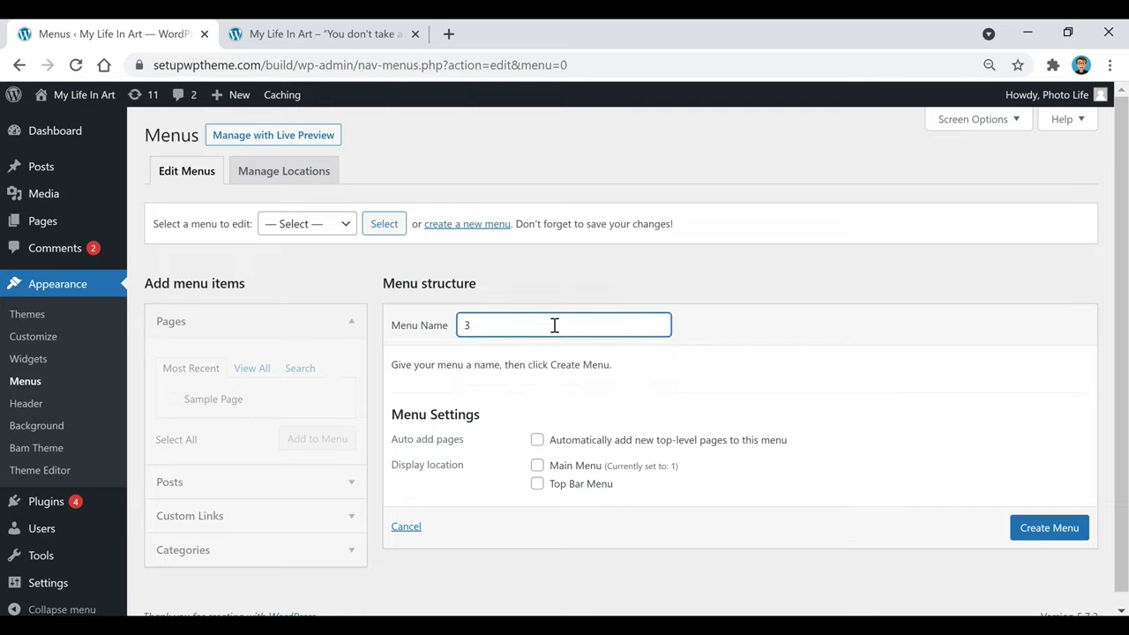
{"action": "left_click", "coordinate": [1051, 528]}
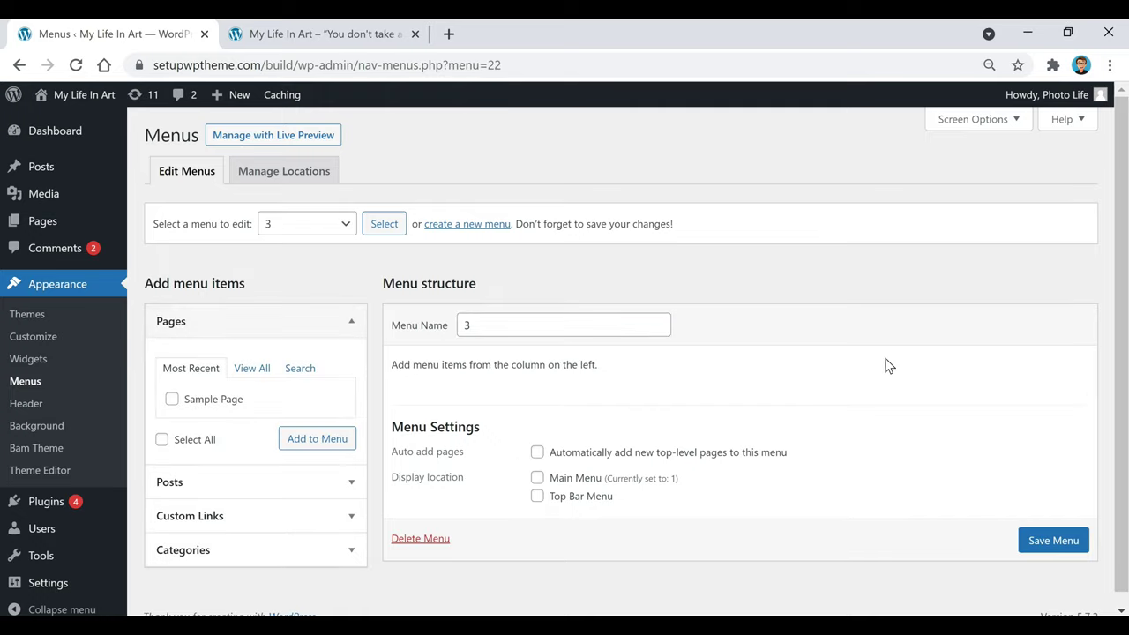
- Add Camera Reviews and its DSLR, Film, Point & Shoot and Smartphone Cameras categories to menu 3
{"action": "left_click", "coordinate": [292, 558]}
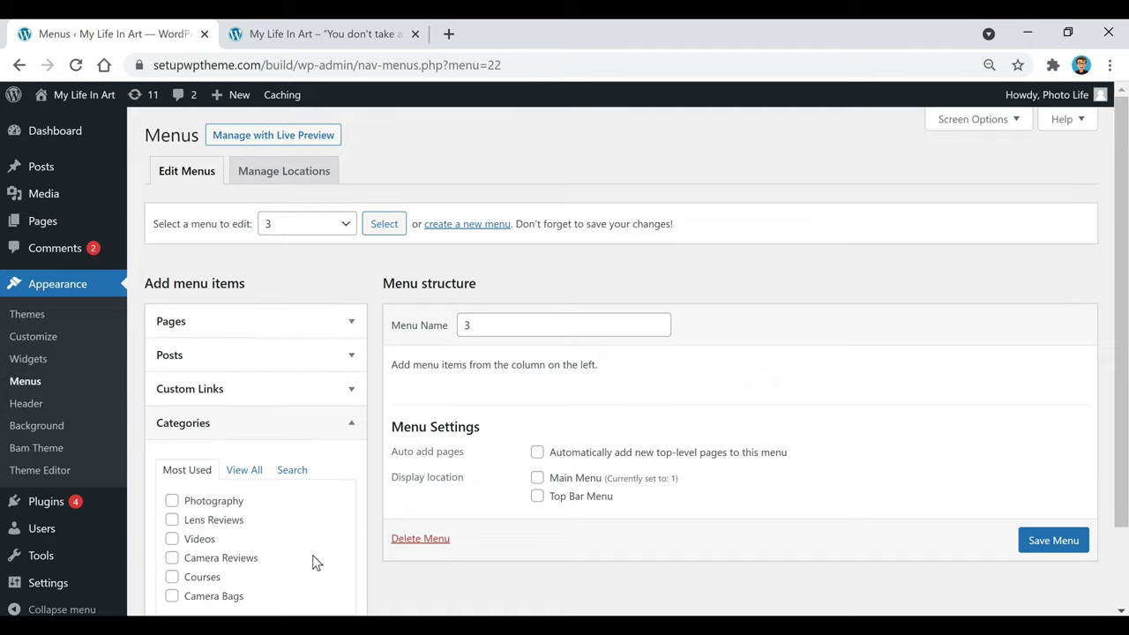
{"action": "left_click", "coordinate": [247, 475]}
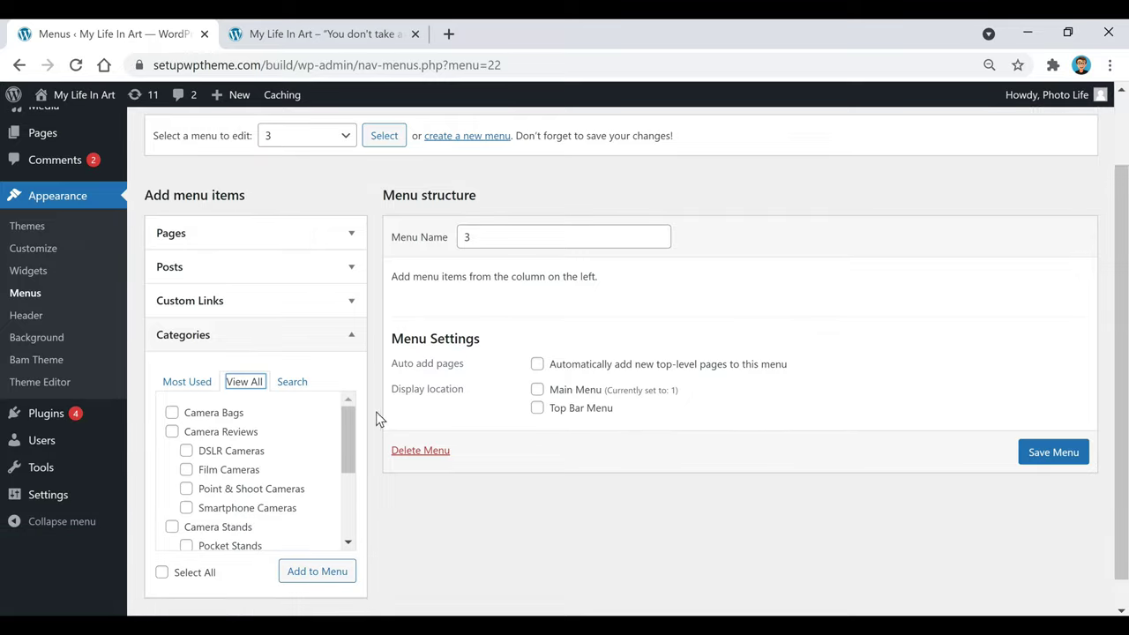
{"action": "left_click", "coordinate": [172, 433]}
{"action": "left_click", "coordinate": [187, 470]}
{"action": "left_click", "coordinate": [186, 489]}
{"action": "left_click", "coordinate": [186, 508]}
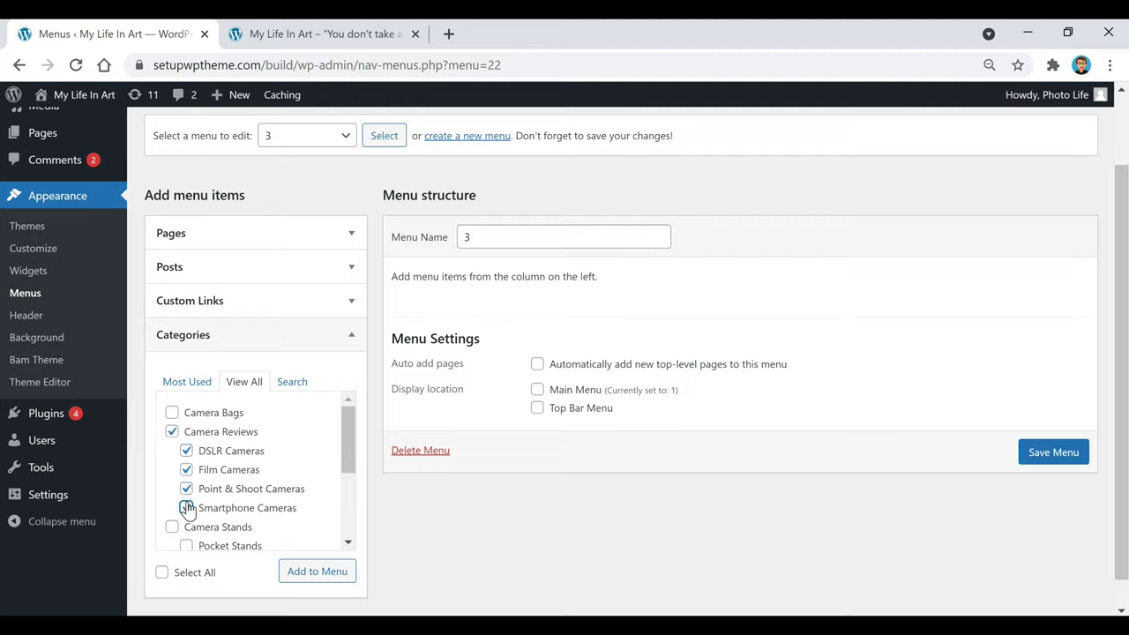
{"action": "left_click", "coordinate": [313, 573]}
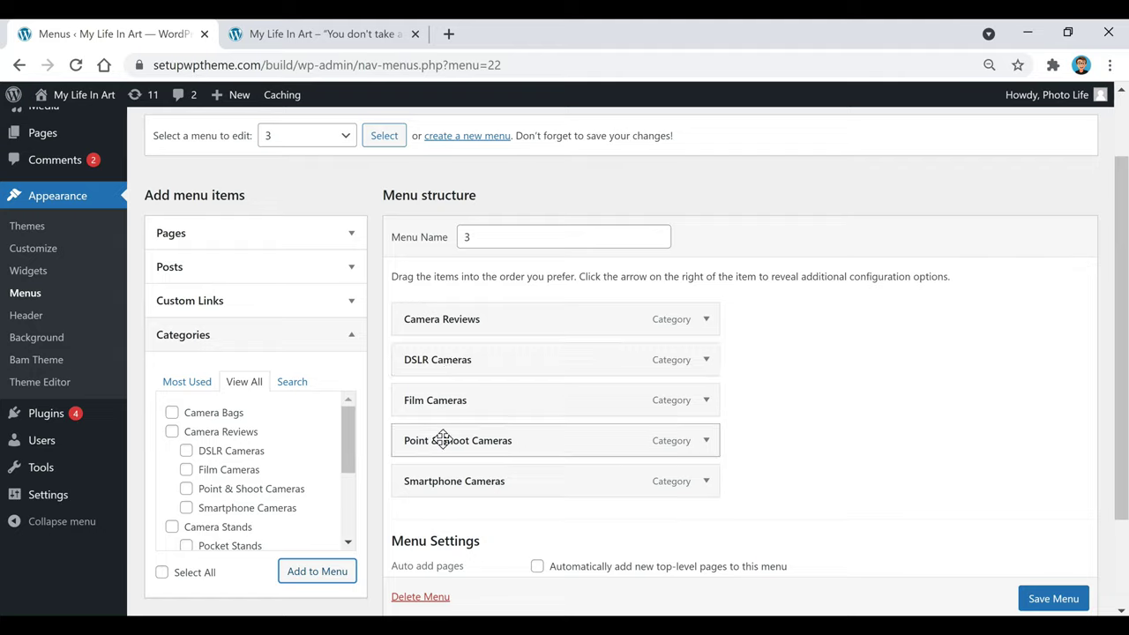
- Nest DSLR, Film and Point & Shoot Cameras as sub-items under Camera Reviews
{"action": "left_click_drag", "start_coordinate": [432, 364], "coordinate": [462, 361]}
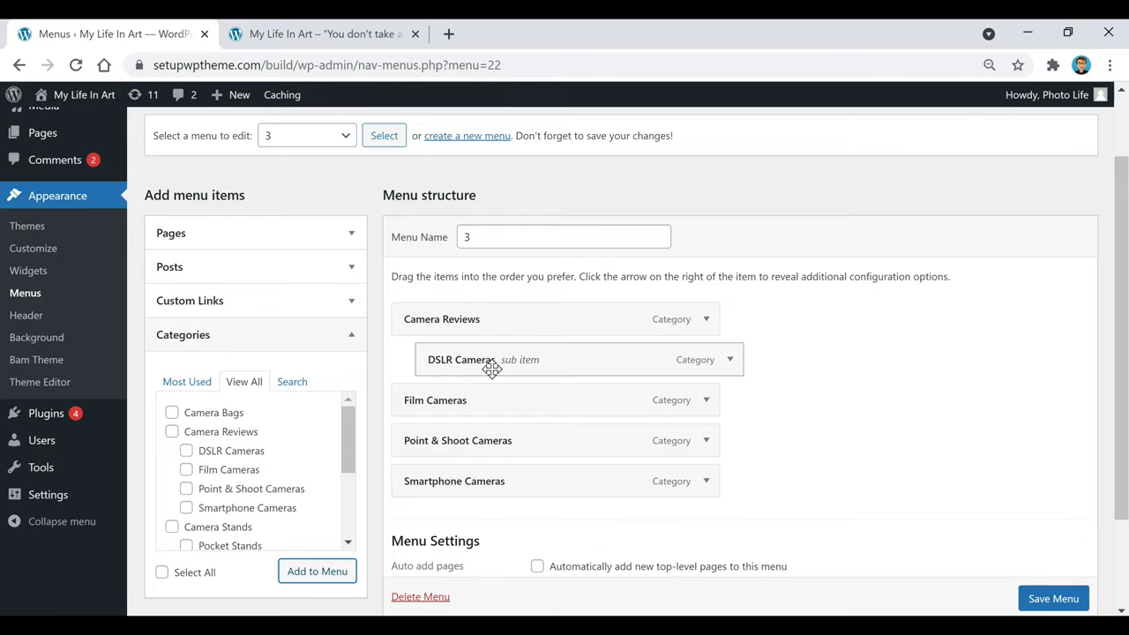
{"action": "left_click_drag", "start_coordinate": [466, 400], "coordinate": [495, 403]}
{"action": "left_click_drag", "start_coordinate": [469, 438], "coordinate": [490, 476]}
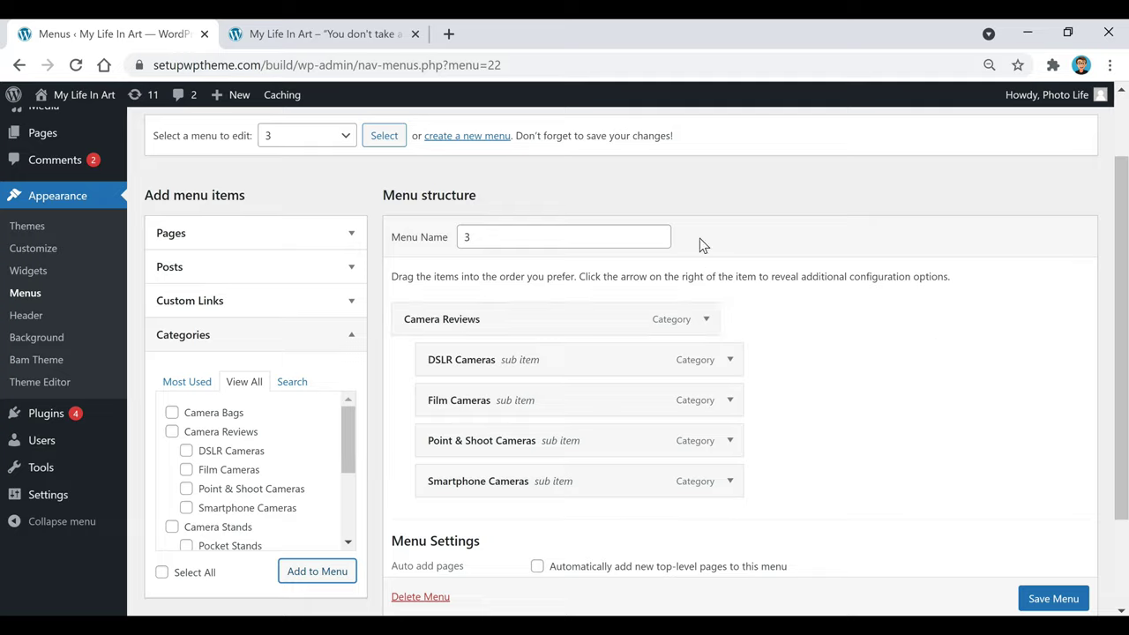
- Switch the menu editor to Main Menu, leaving menu 3 without saving
{"action": "left_click", "coordinate": [315, 148]}
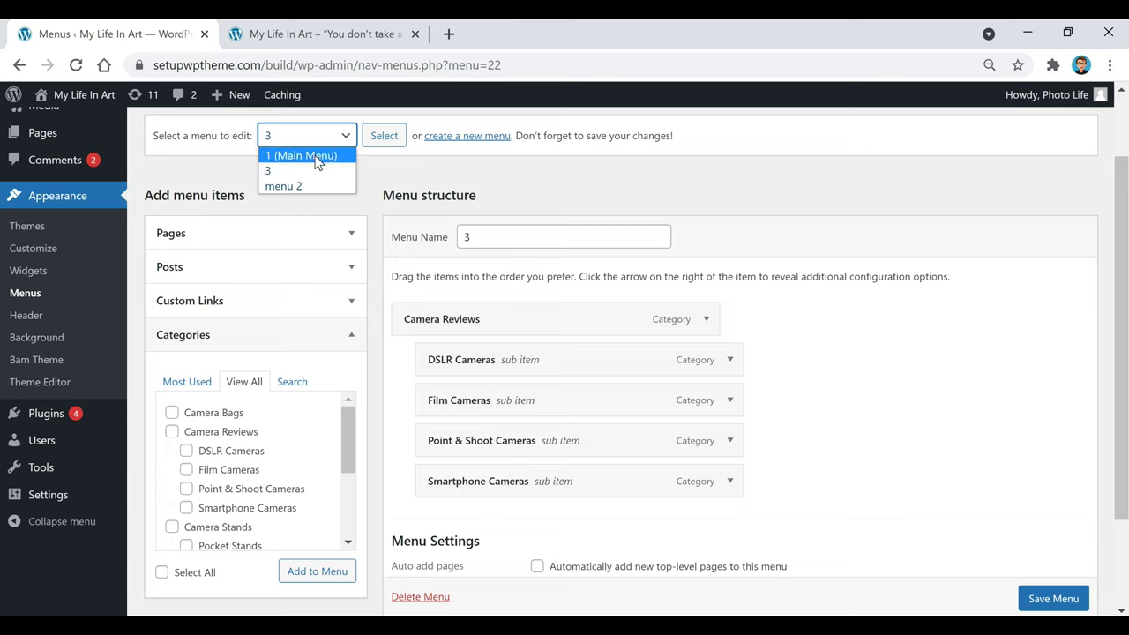
{"action": "left_click", "coordinate": [317, 156]}
{"action": "left_click", "coordinate": [385, 137]}
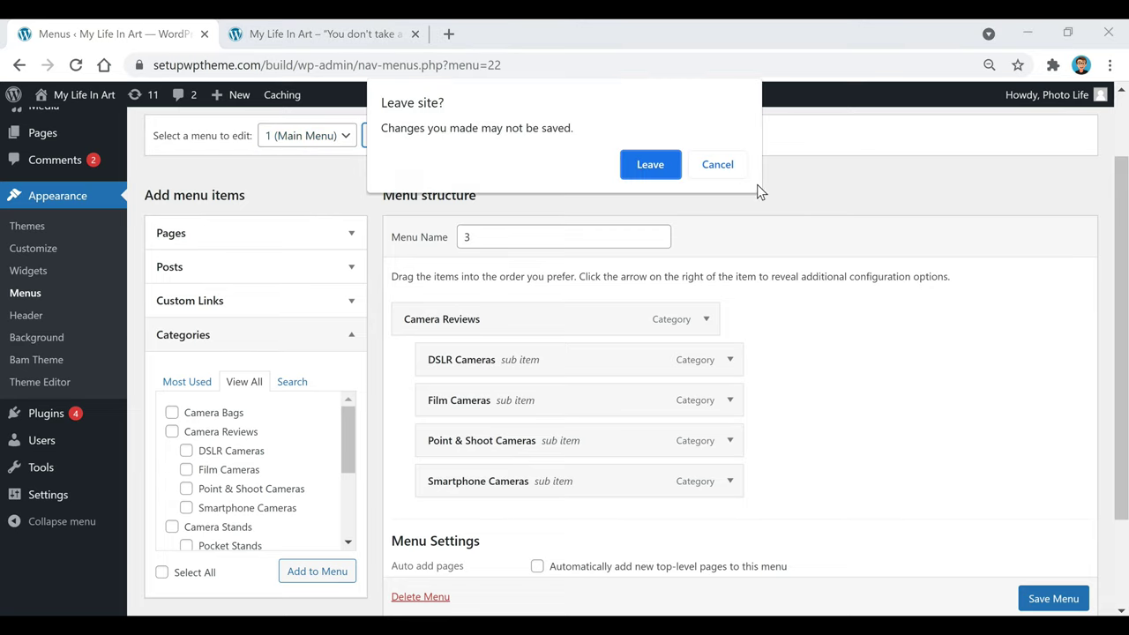
{"action": "left_click", "coordinate": [651, 165]}
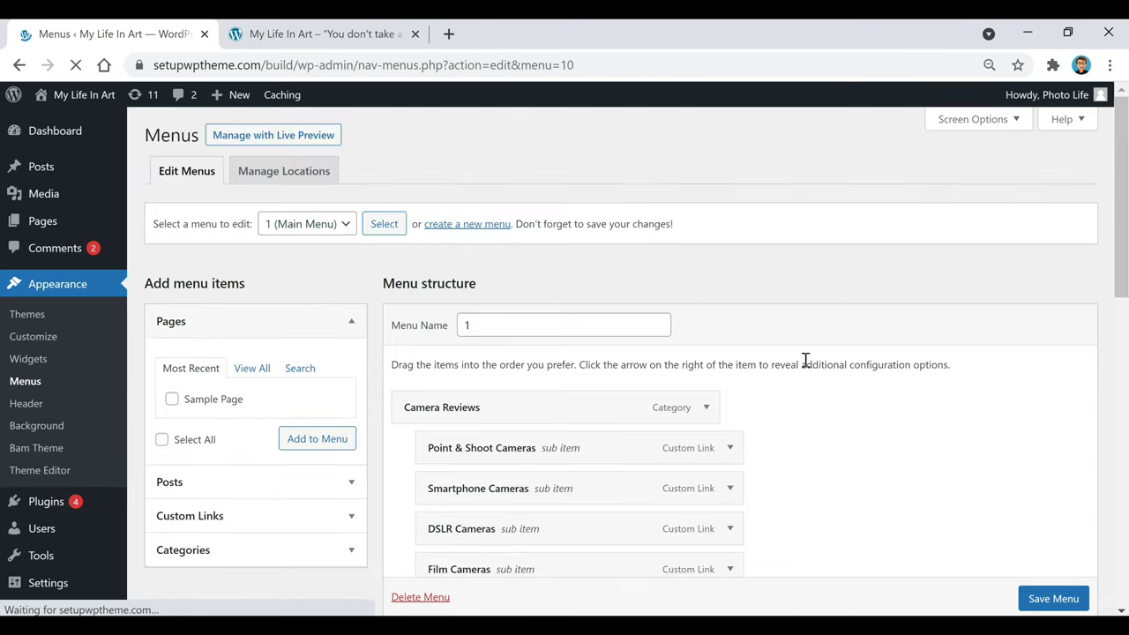
- Review the Main Menu's nested category items, then view the live front page
{"action": "scroll", "coordinate": [773, 406], "scroll_direction": "down", "scroll_amount": 2}
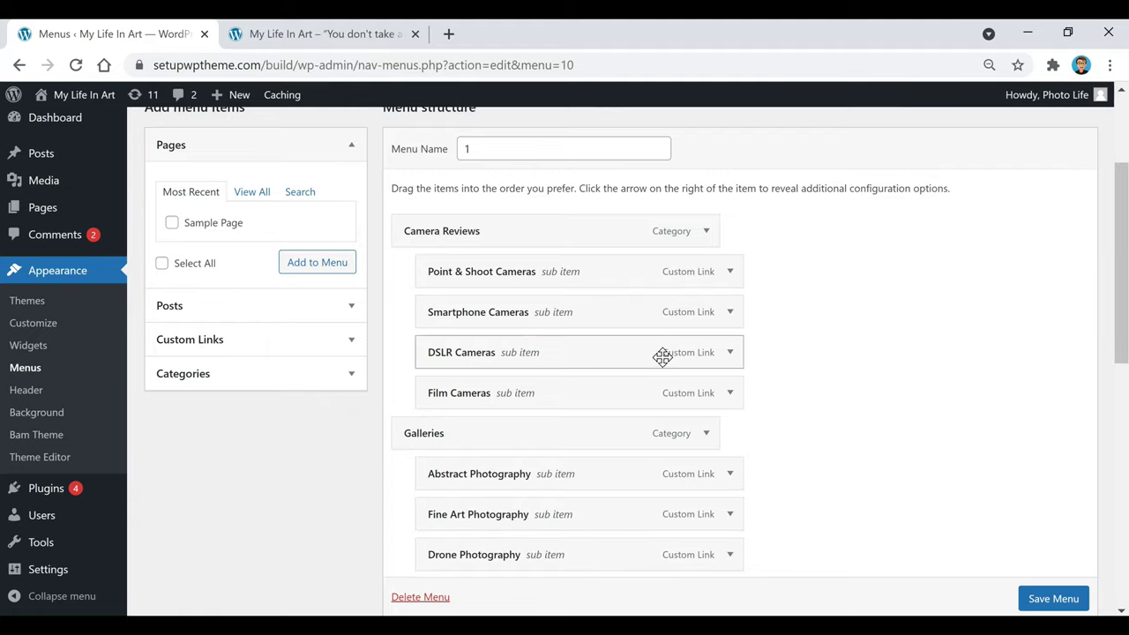
{"action": "scroll", "coordinate": [629, 398], "scroll_direction": "down", "scroll_amount": 2}
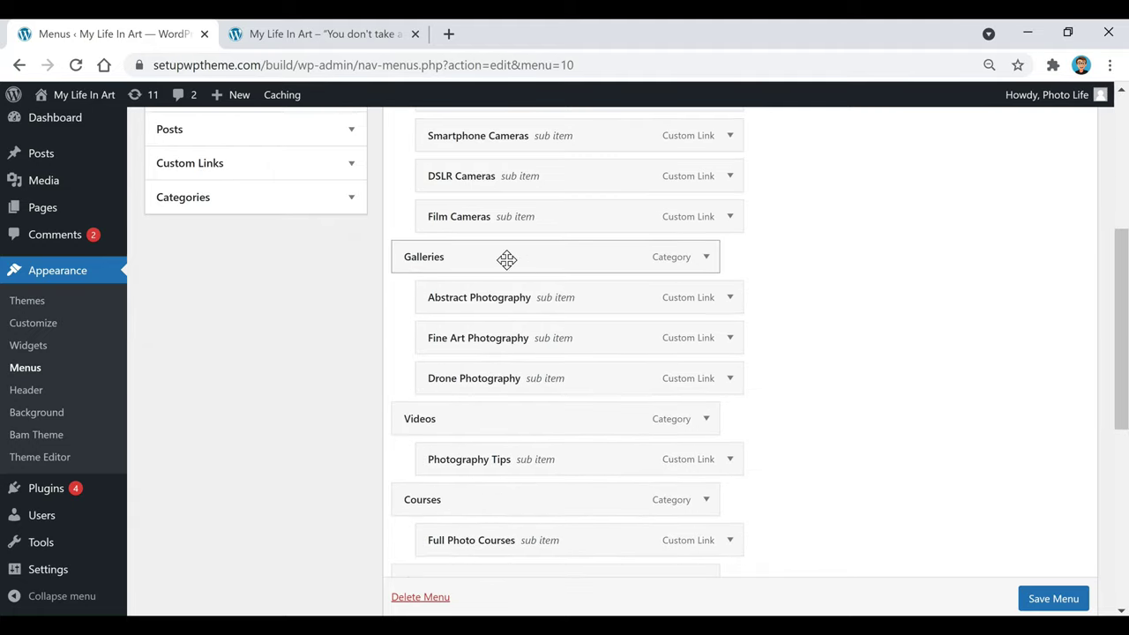
{"action": "scroll", "coordinate": [514, 259], "scroll_direction": "down", "scroll_amount": 1}
{"action": "scroll", "coordinate": [474, 298], "scroll_direction": "down", "scroll_amount": 1}
{"action": "scroll", "coordinate": [517, 297], "scroll_direction": "up", "scroll_amount": 2}
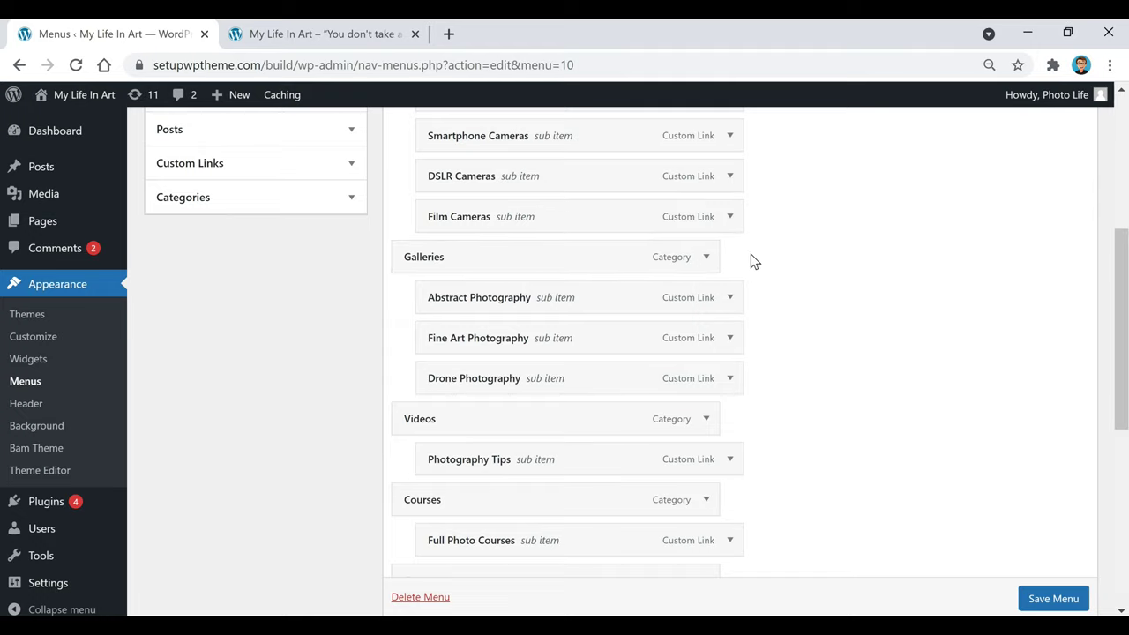
{"action": "scroll", "coordinate": [774, 220], "scroll_direction": "down", "scroll_amount": 4}
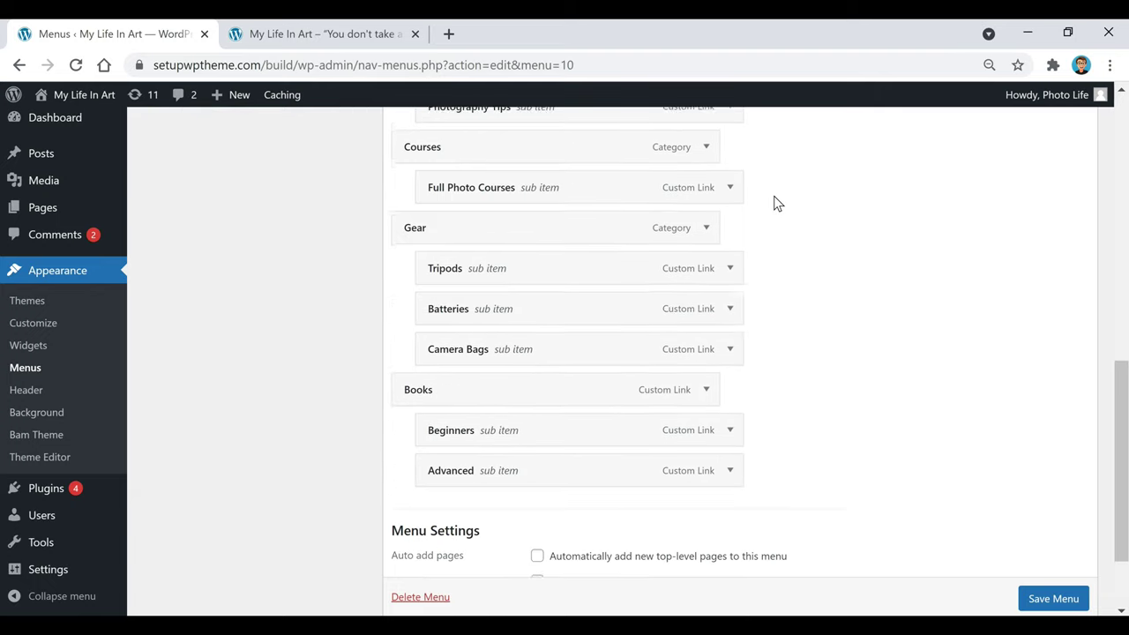
{"action": "scroll", "coordinate": [774, 203], "scroll_direction": "down", "scroll_amount": 2}
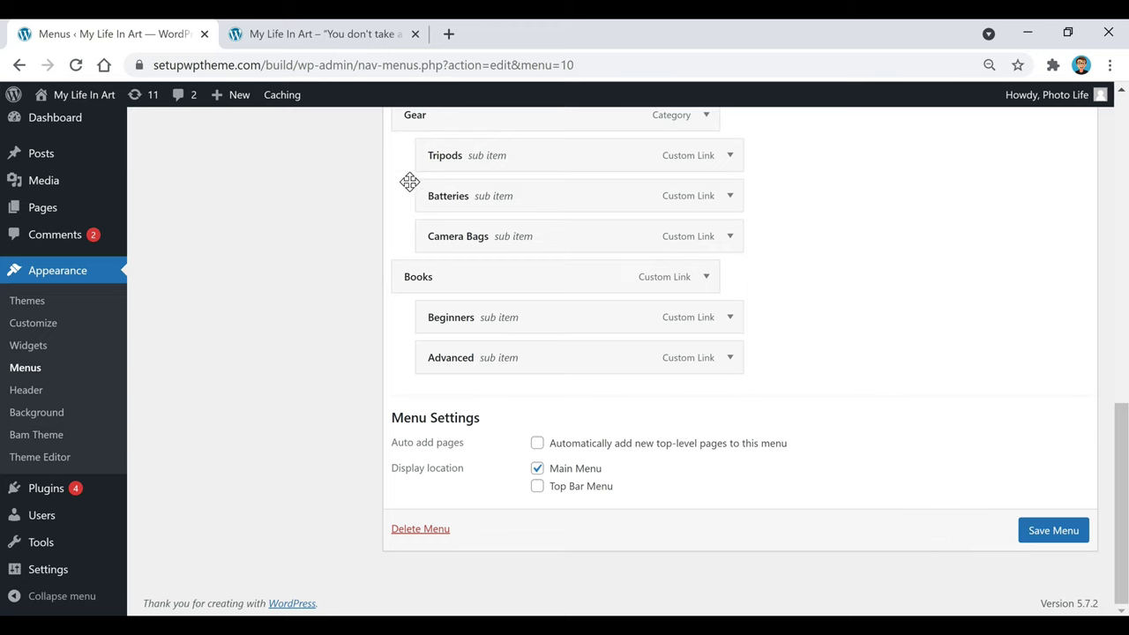
{"action": "left_click", "coordinate": [335, 44]}
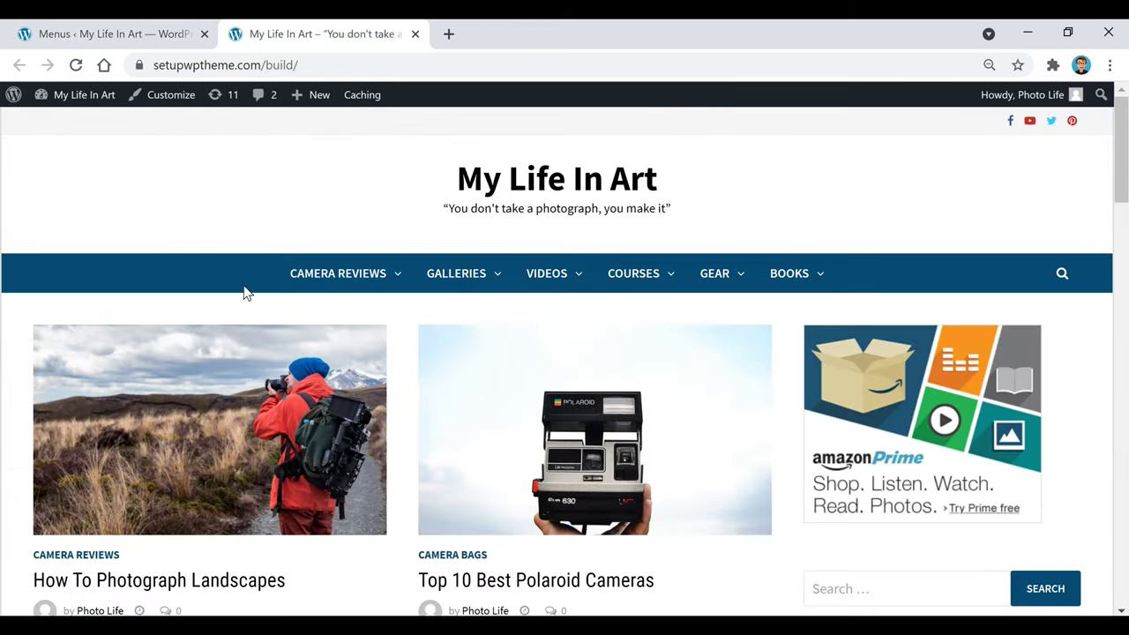